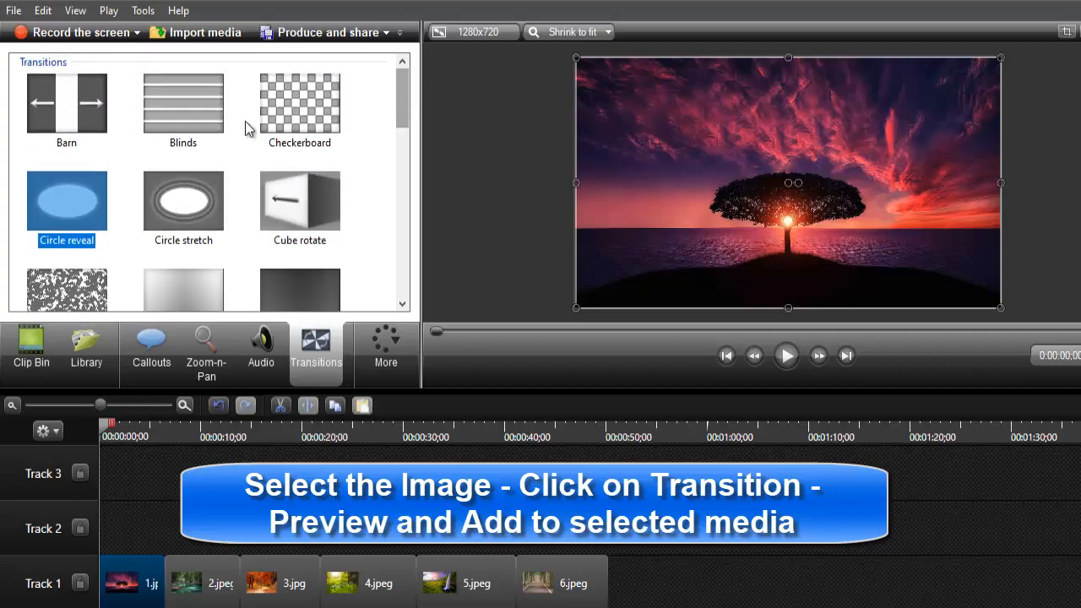
Preview the Circle reveal transition, add it to the first image clip on Track 1, and play the timeline through it.
{"action": "right_click", "coordinate": [64, 197]}
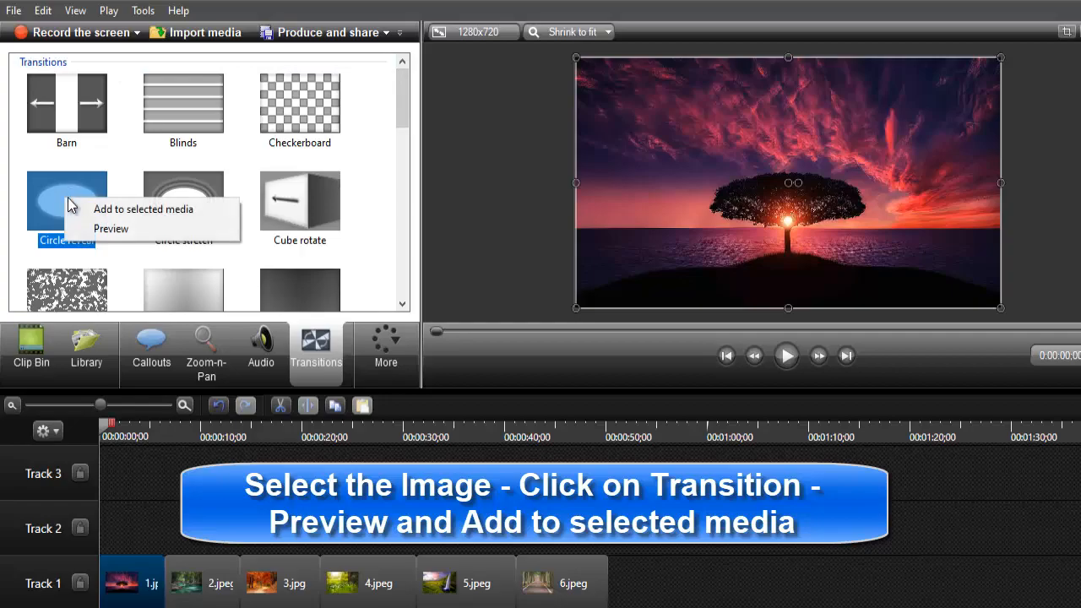
{"action": "left_click", "coordinate": [105, 228]}
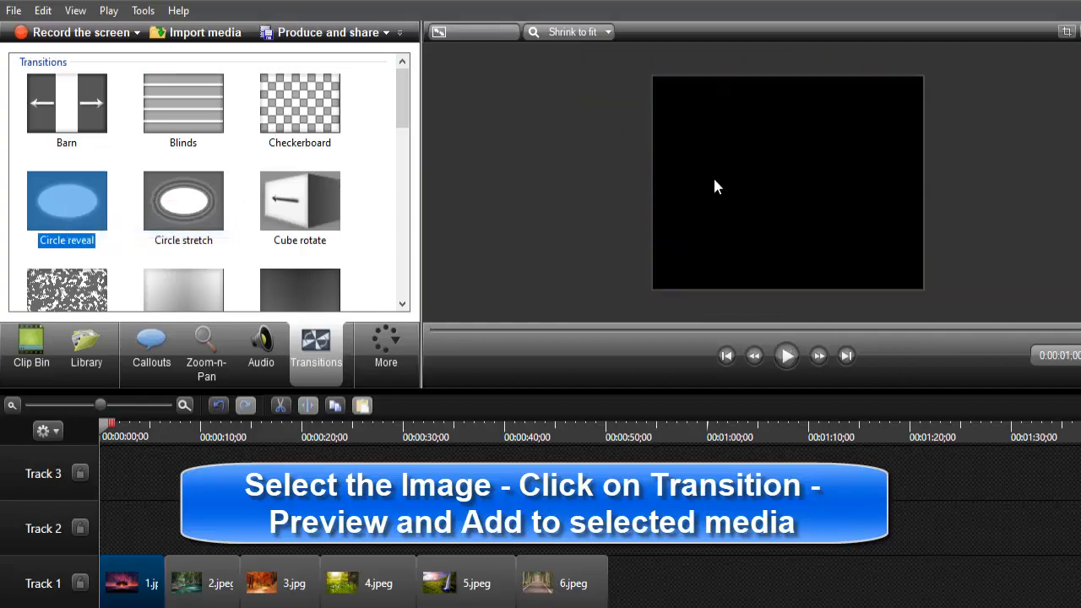
{"action": "right_click", "coordinate": [80, 204]}
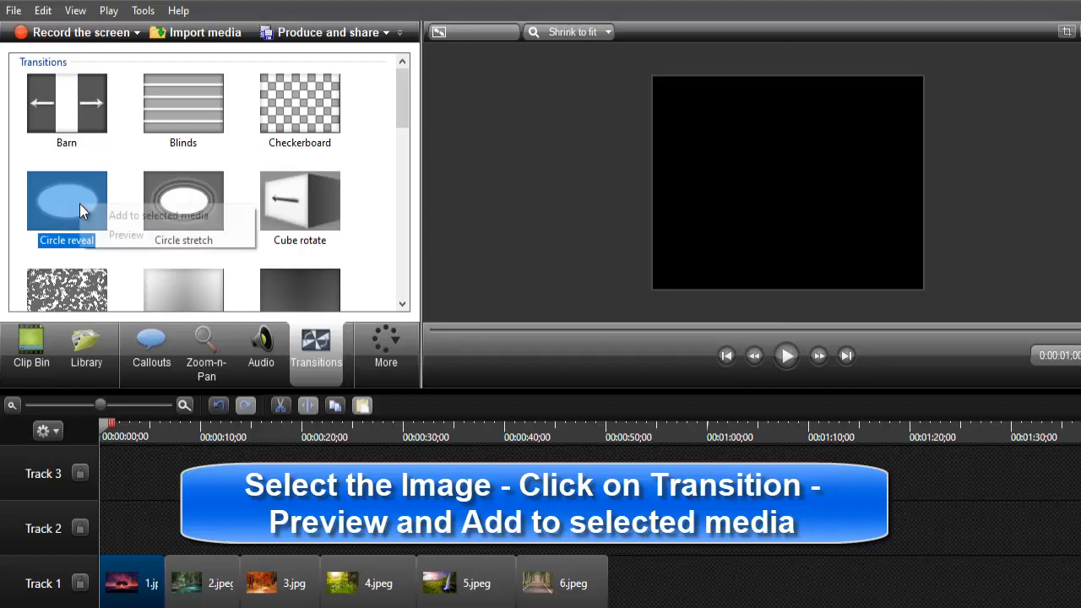
{"action": "left_click", "coordinate": [182, 219]}
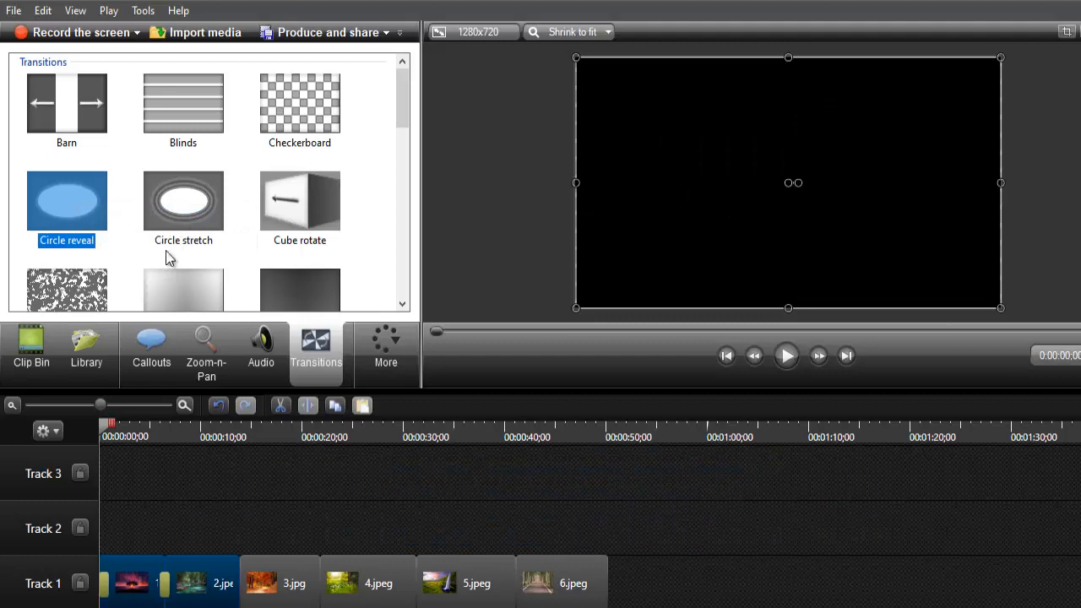
{"action": "left_click", "coordinate": [787, 358]}
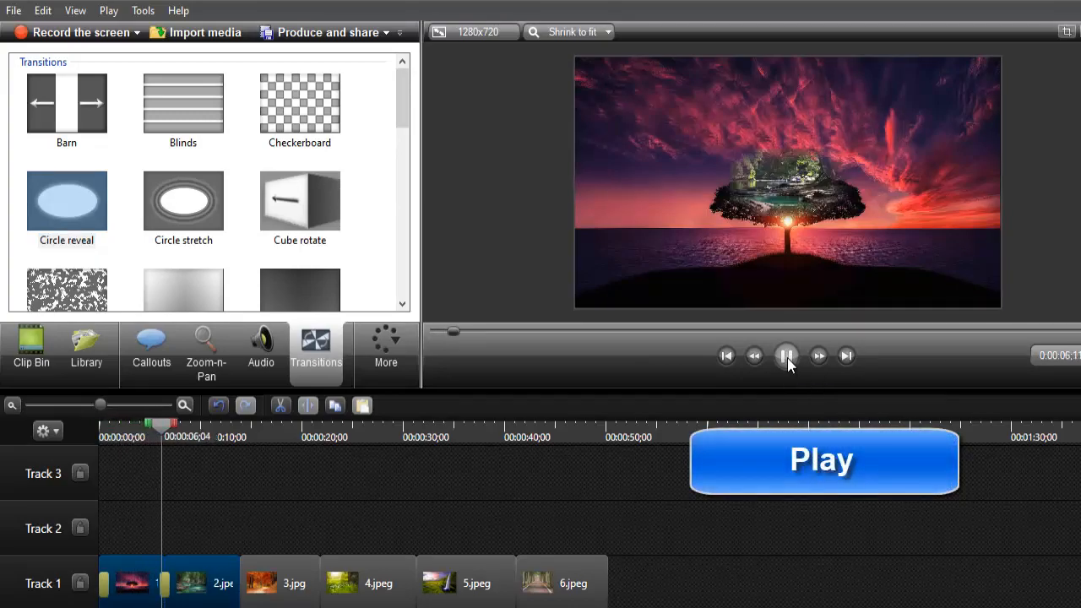
{"action": "left_click", "coordinate": [786, 358]}
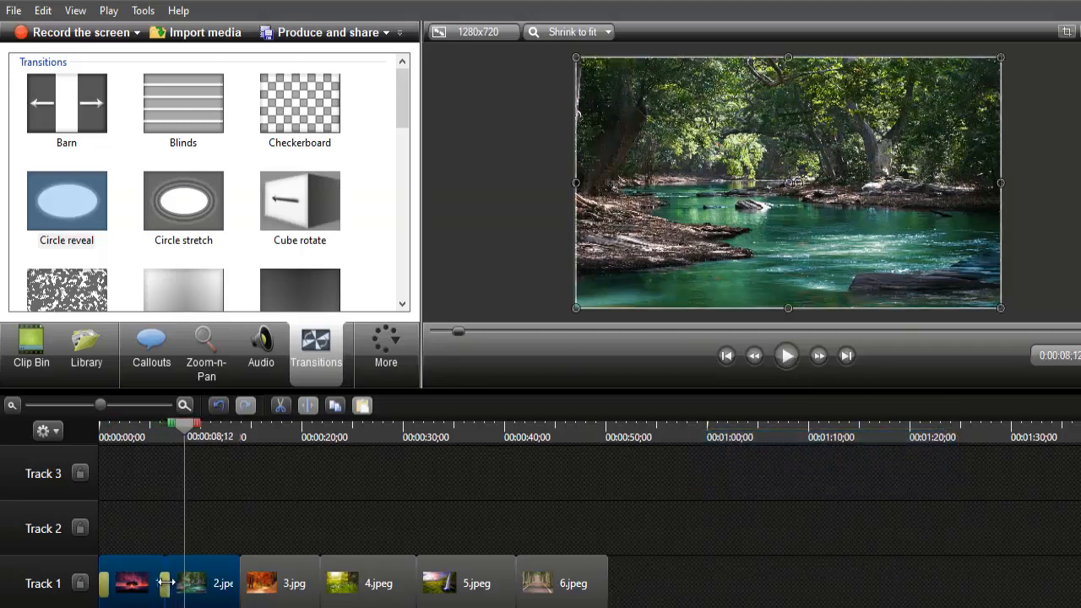
Lengthen the Circle reveal transition between the first and second images, and replay the timeline from the start.
{"action": "left_click_drag", "start_coordinate": [165, 583], "coordinate": [184, 584]}
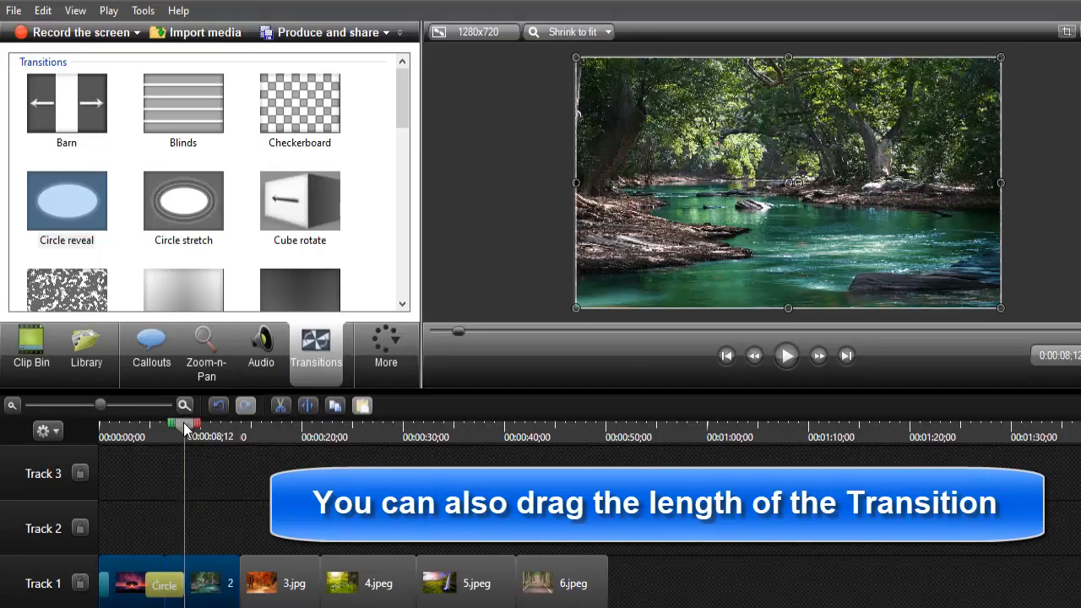
{"action": "left_click", "coordinate": [102, 436]}
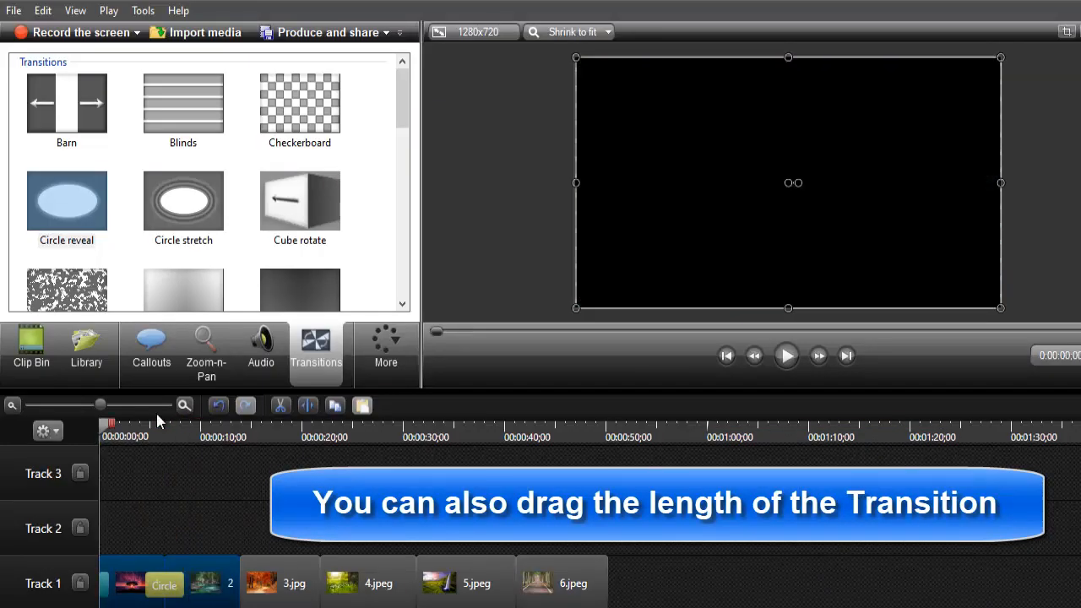
{"action": "left_click", "coordinate": [786, 360]}
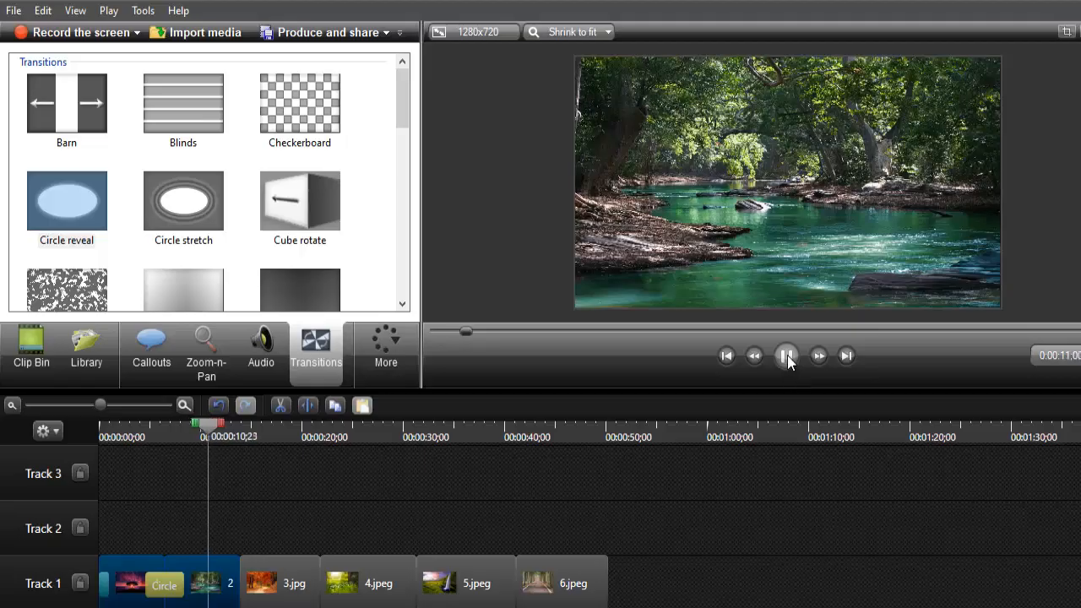
{"action": "left_click", "coordinate": [787, 357]}
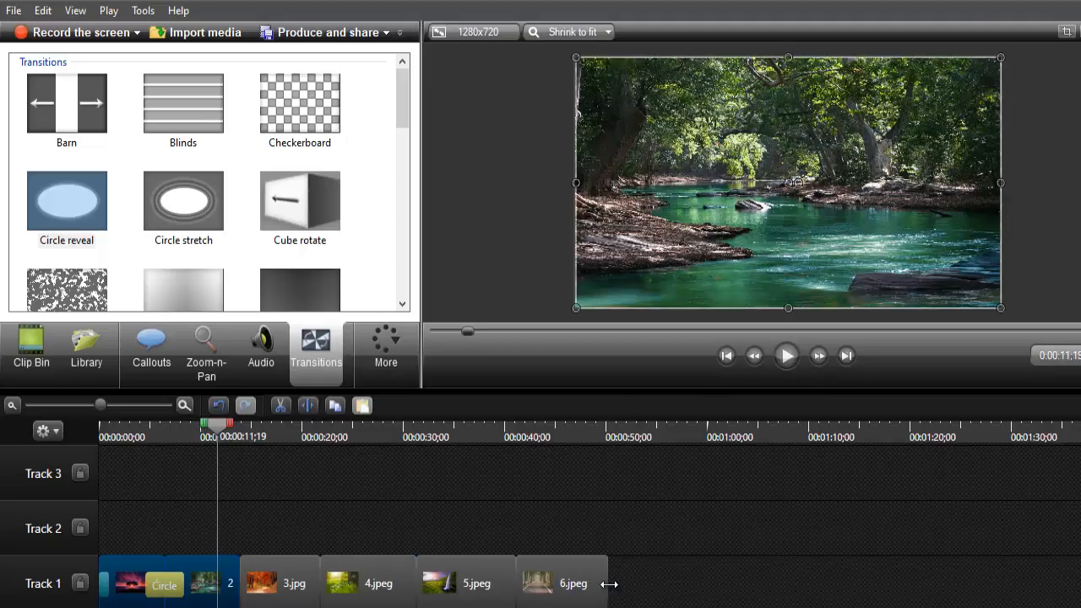
Lengthen the 6.jpeg, 5.jpeg, 4.jpeg and 3.jpg clips on Track 1, shifting them along the timeline to make room.
{"action": "left_click_drag", "start_coordinate": [608, 584], "coordinate": [649, 583]}
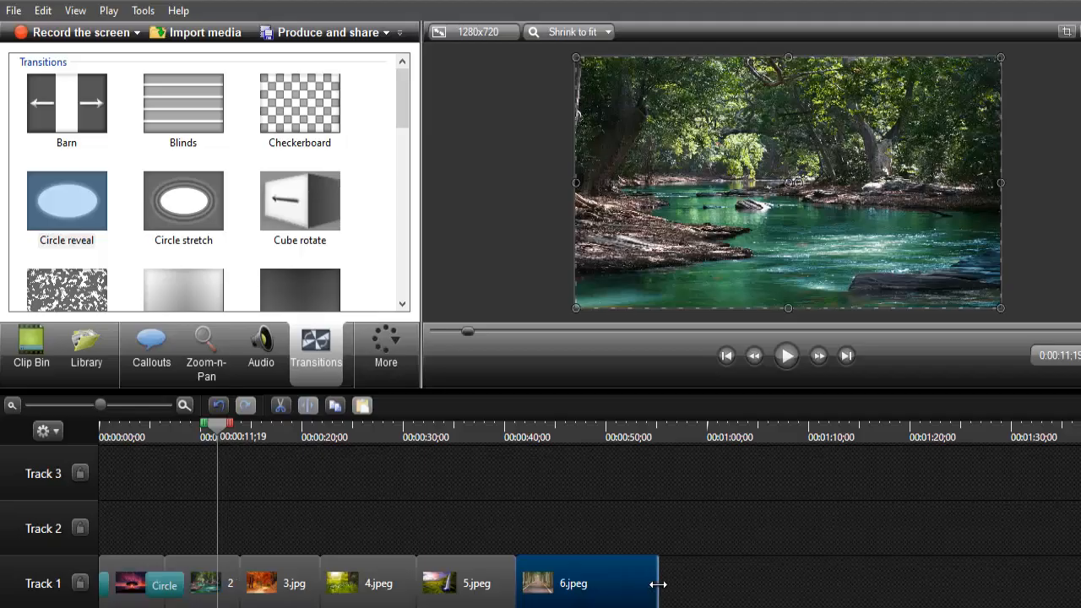
{"action": "left_click_drag", "start_coordinate": [577, 584], "coordinate": [710, 588]}
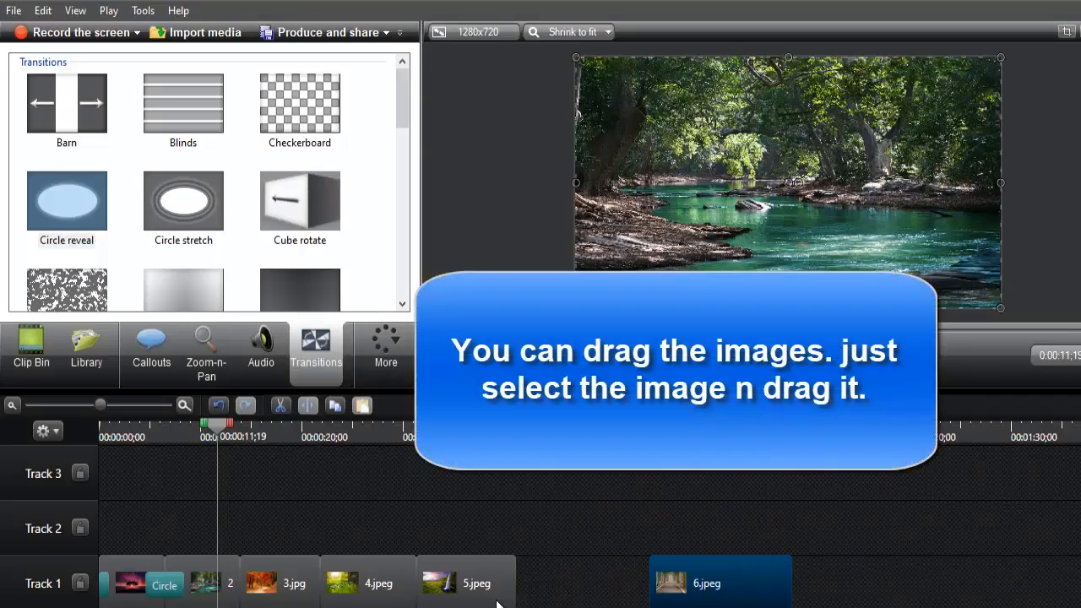
{"action": "left_click_drag", "start_coordinate": [520, 589], "coordinate": [659, 589]}
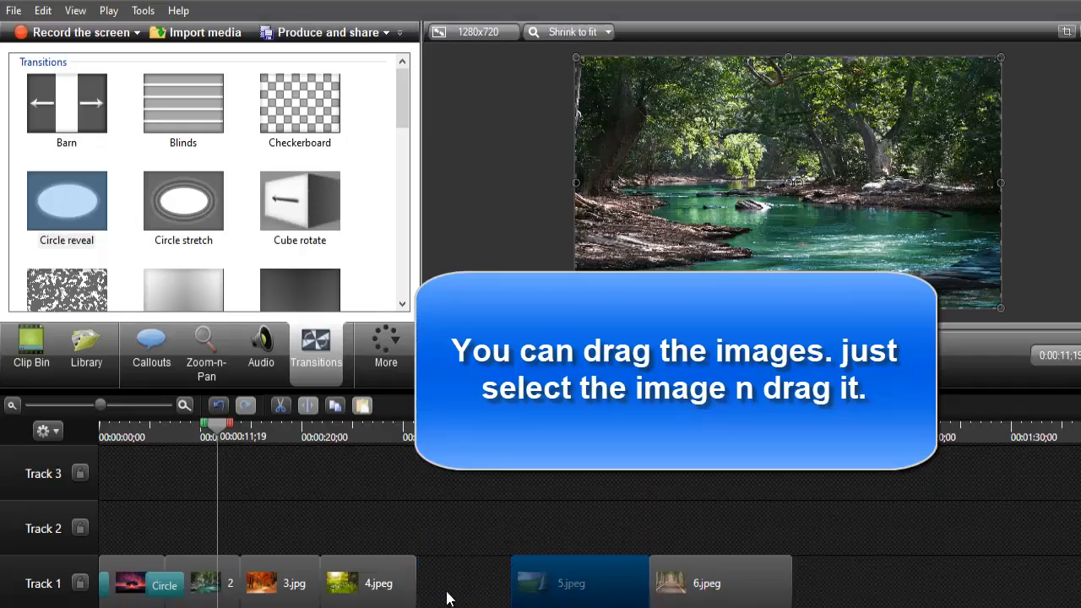
{"action": "left_click_drag", "start_coordinate": [414, 581], "coordinate": [498, 594]}
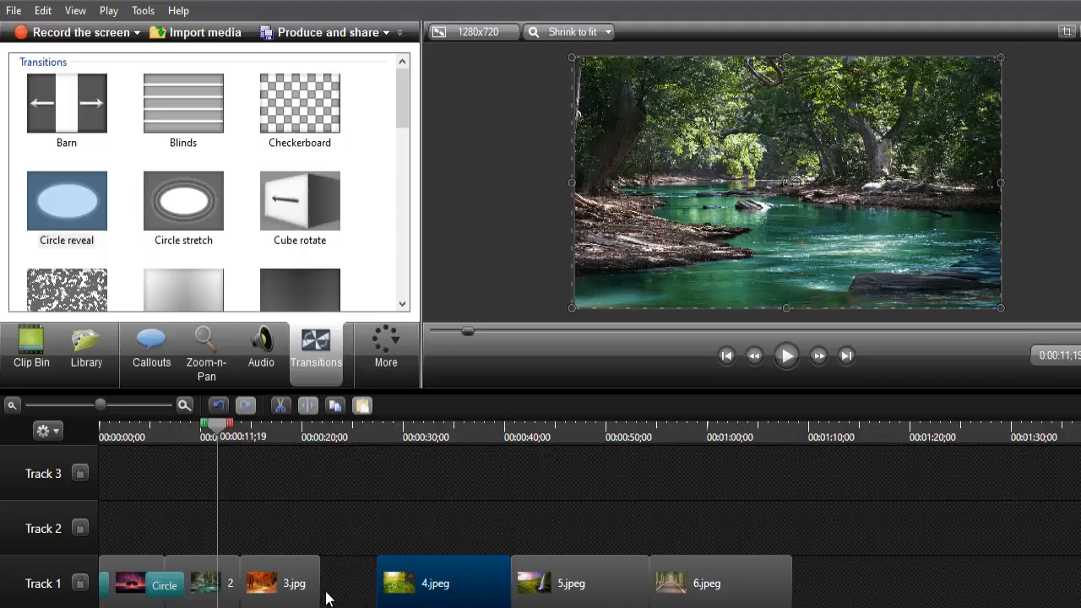
{"action": "left_click_drag", "start_coordinate": [319, 586], "coordinate": [365, 588]}
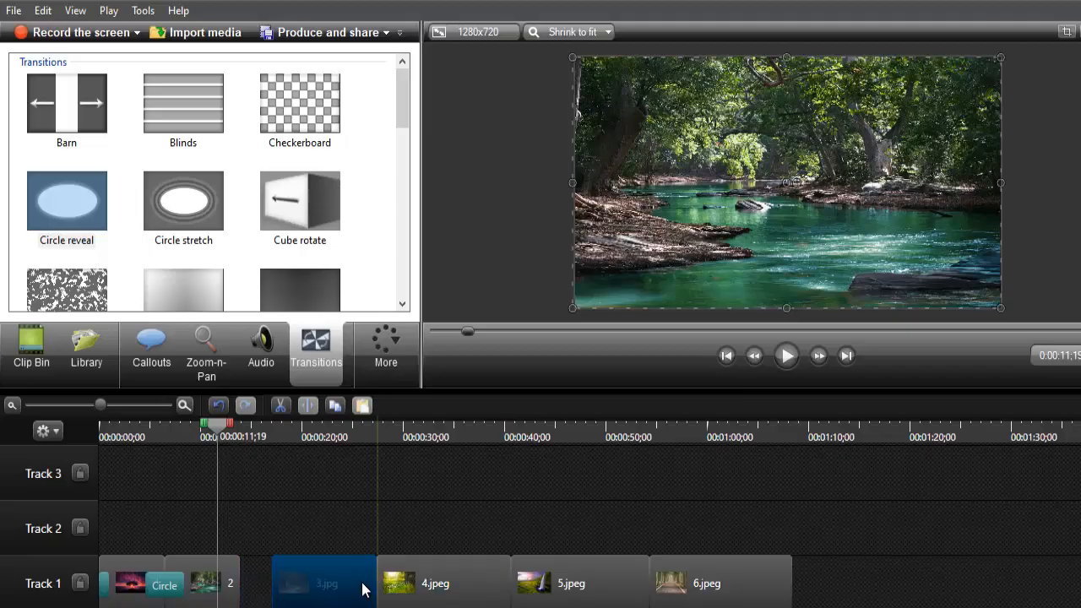
Lengthen the 2.jpeg clip to about 9 seconds, move it against 3.jpg, and extend the first image to close the gap.
{"action": "left_click", "coordinate": [238, 590]}
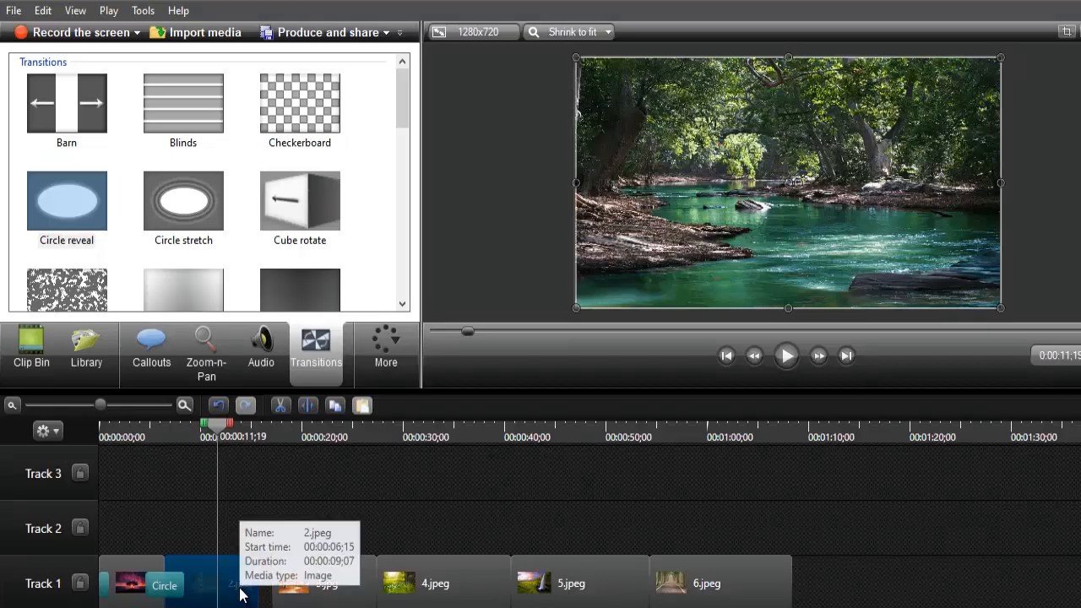
{"action": "left_click_drag", "start_coordinate": [240, 590], "coordinate": [280, 591]}
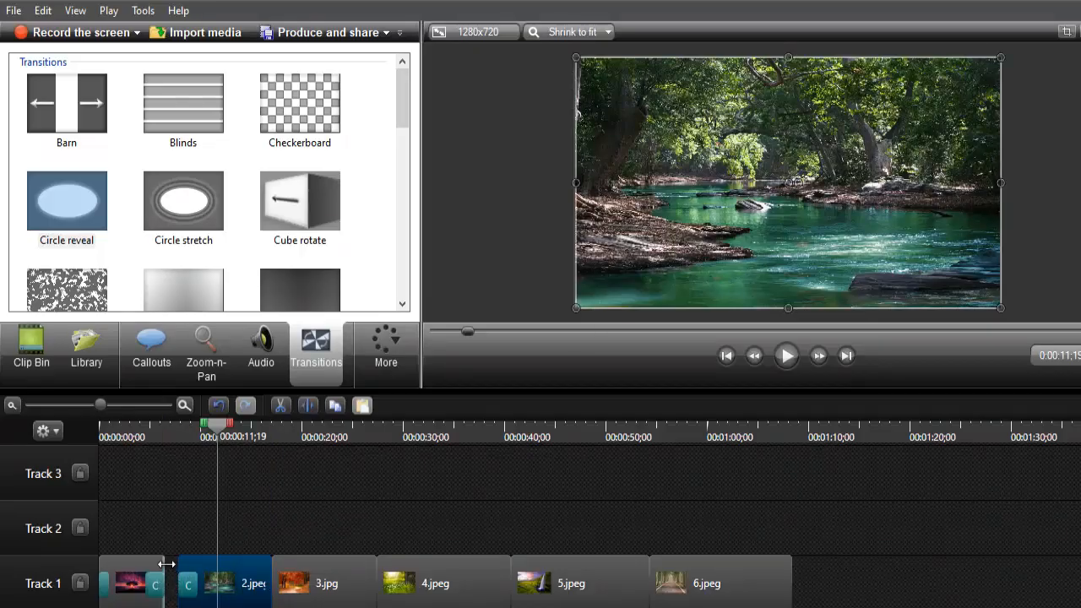
{"action": "left_click_drag", "start_coordinate": [166, 564], "coordinate": [190, 571]}
{"action": "left_click", "coordinate": [240, 591]}
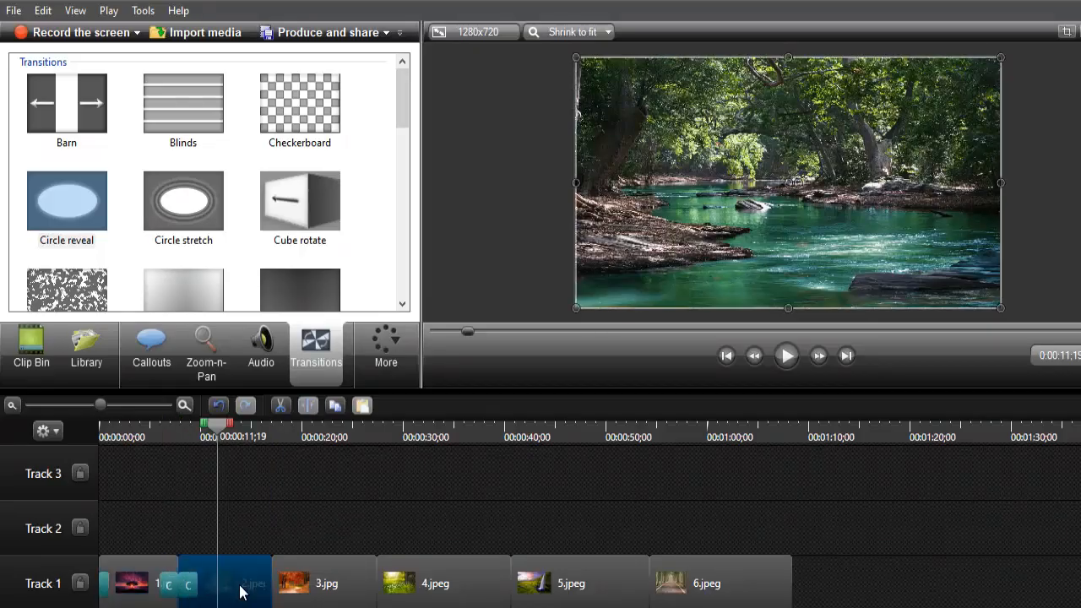
Add the Circle reveal transition to all image clips on Track 1 at once.
{"action": "key", "text": "ctrl+a"}
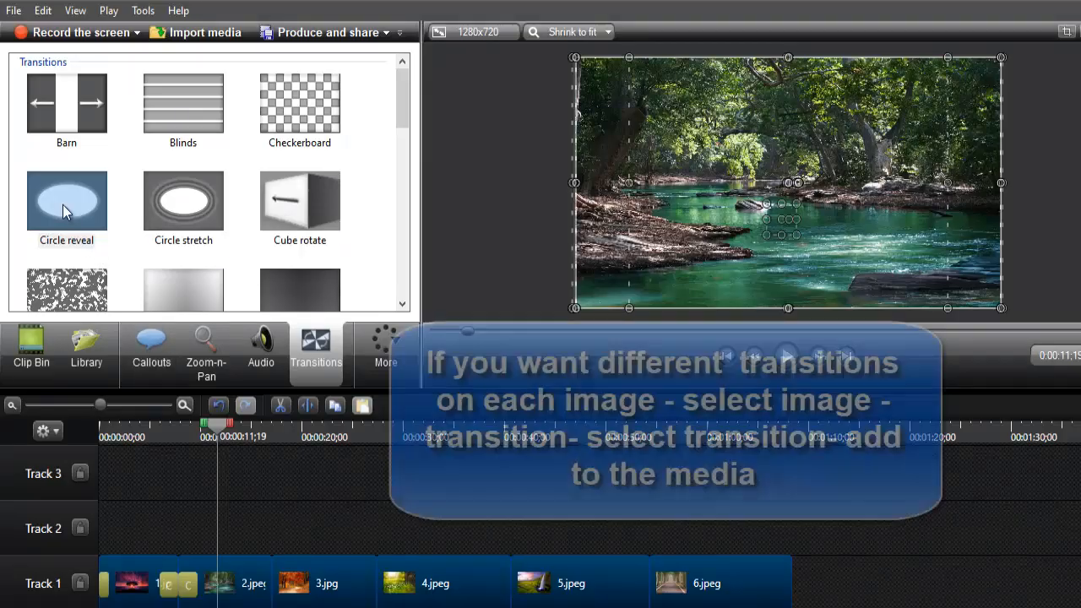
{"action": "right_click", "coordinate": [63, 204]}
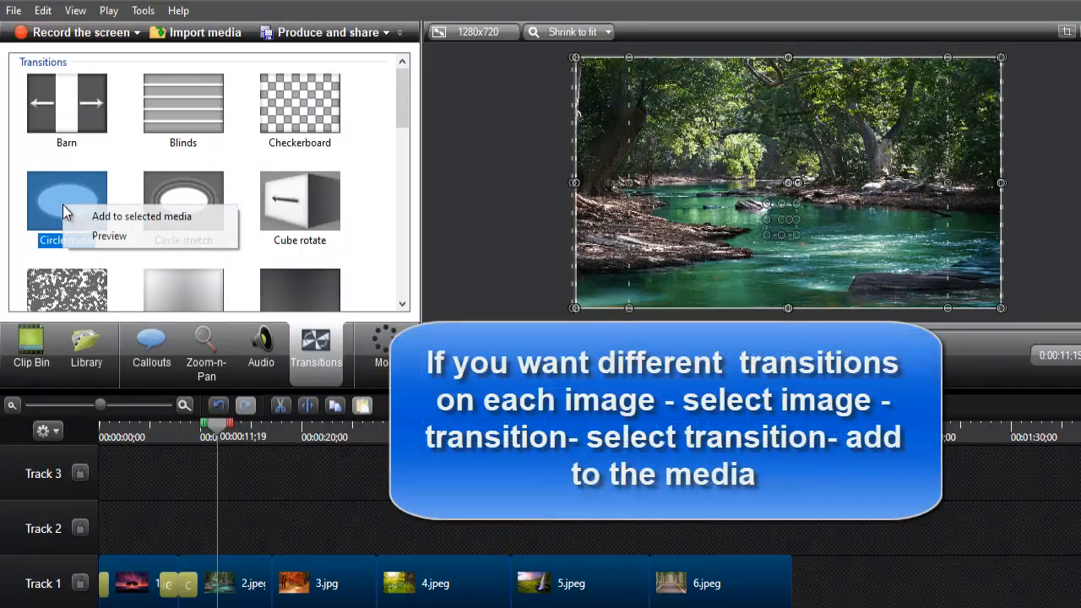
{"action": "left_click", "coordinate": [176, 217]}
Lengthen the Circle reveal transitions between the clips from 2.jpeg to 6.jpeg, and play the timeline from the start.
{"action": "left_click", "coordinate": [279, 585]}
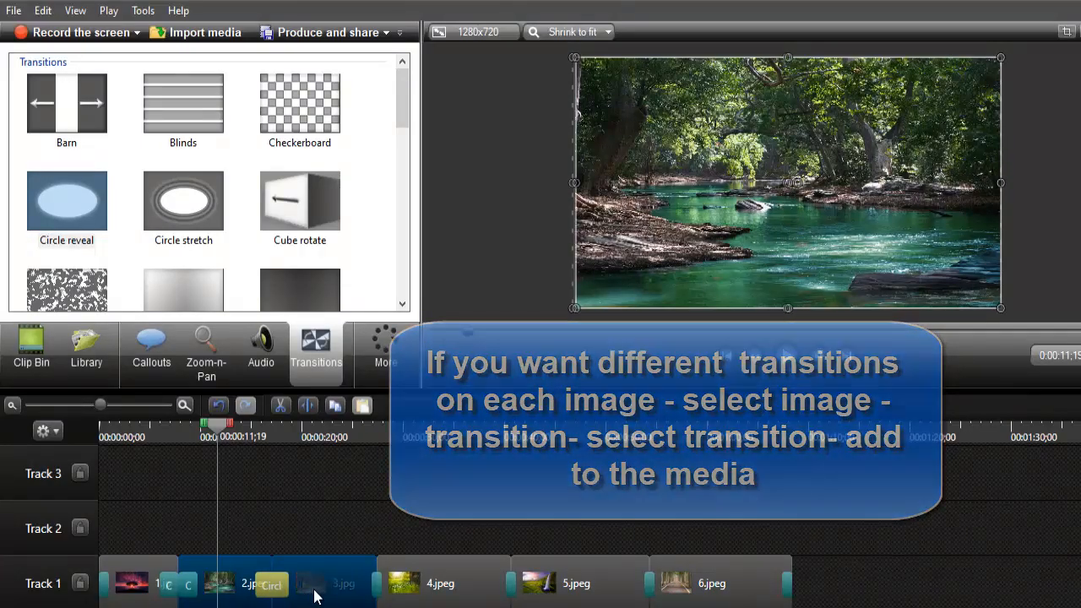
{"action": "left_click", "coordinate": [390, 585]}
{"action": "left_click_drag", "start_coordinate": [399, 585], "coordinate": [402, 594]}
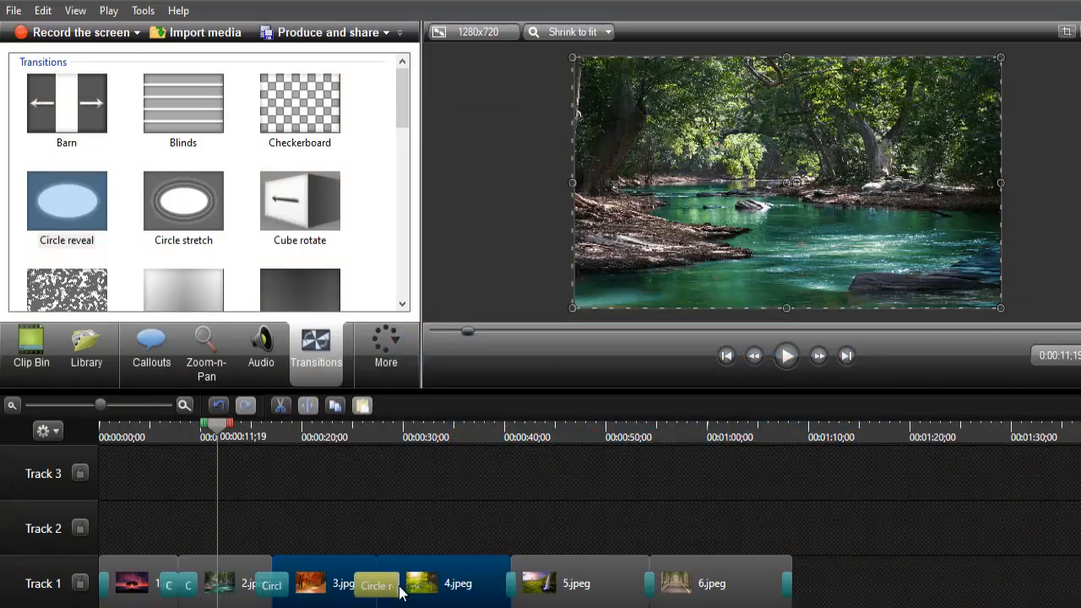
{"action": "left_click_drag", "start_coordinate": [514, 584], "coordinate": [537, 584]}
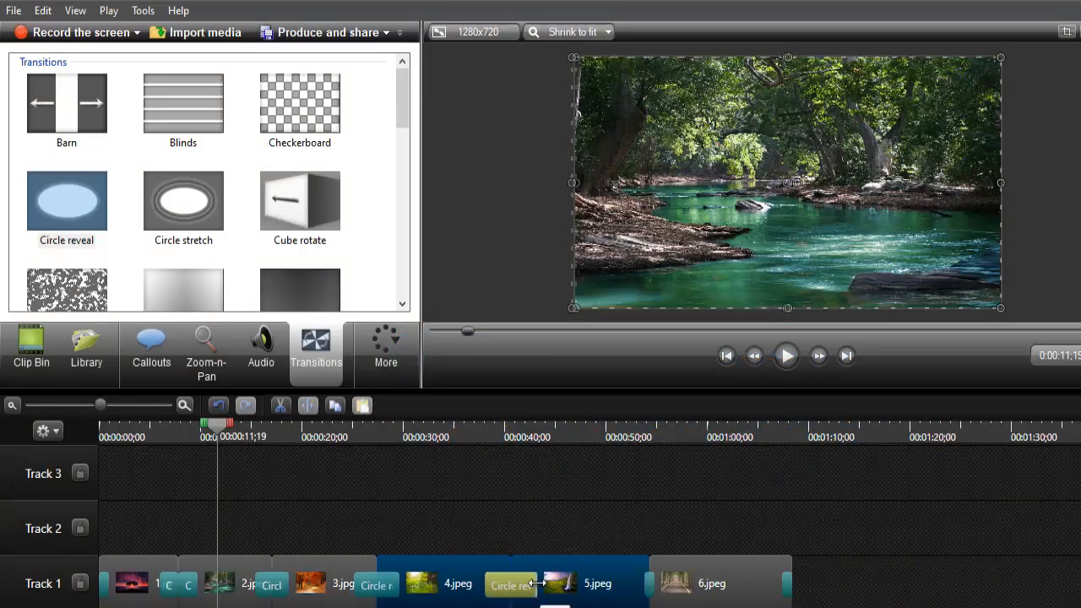
{"action": "left_click_drag", "start_coordinate": [654, 584], "coordinate": [676, 584]}
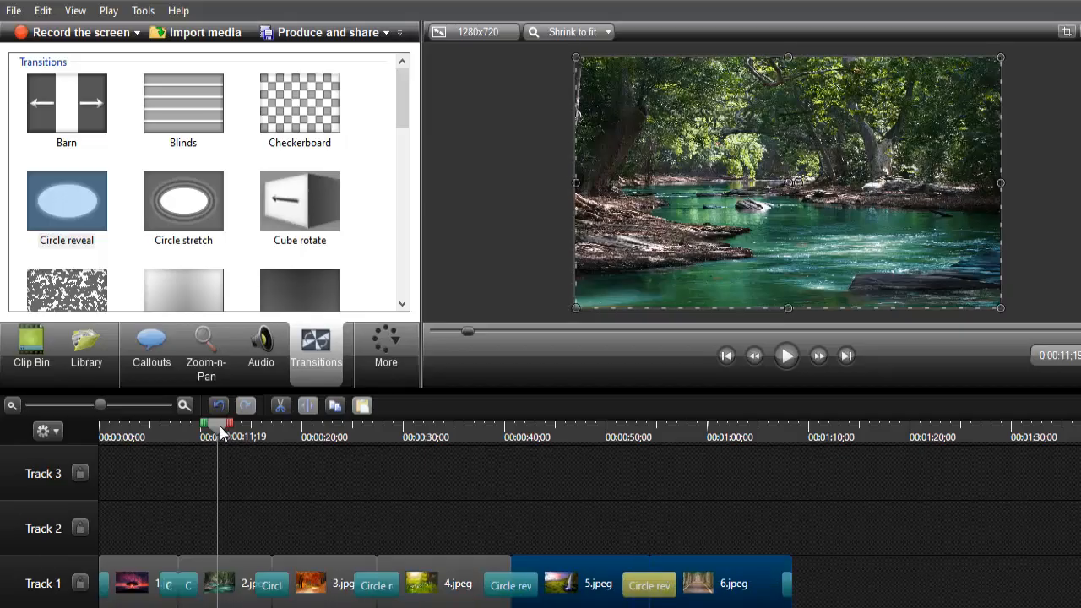
{"action": "left_click_drag", "start_coordinate": [220, 426], "coordinate": [85, 430]}
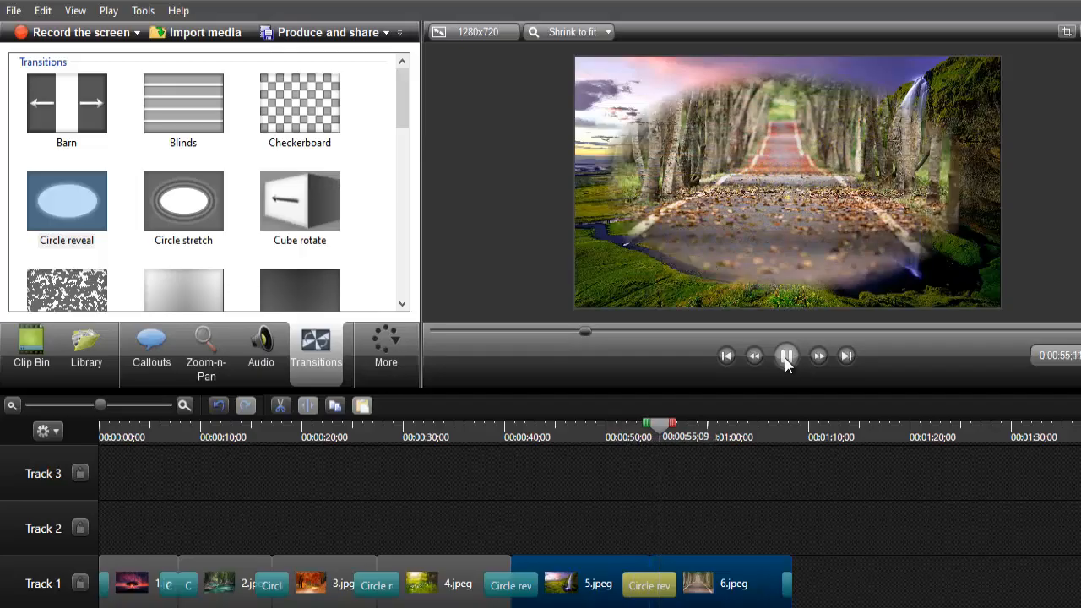
{"action": "left_click", "coordinate": [785, 358]}
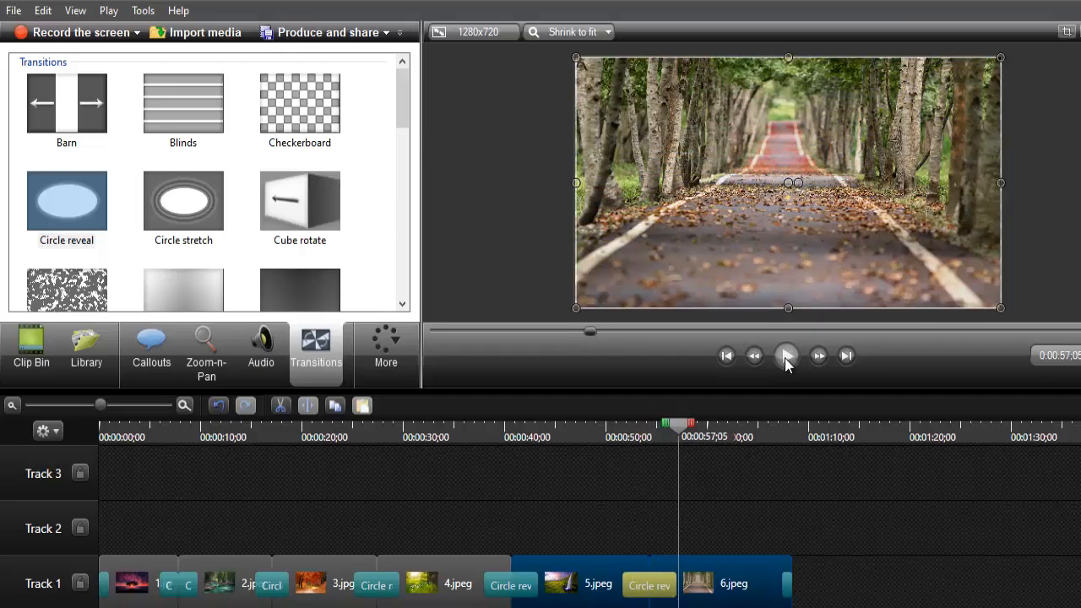
Apply the Circle stretch transition to the start of the 2.jpeg clip.
{"action": "left_click", "coordinate": [189, 589]}
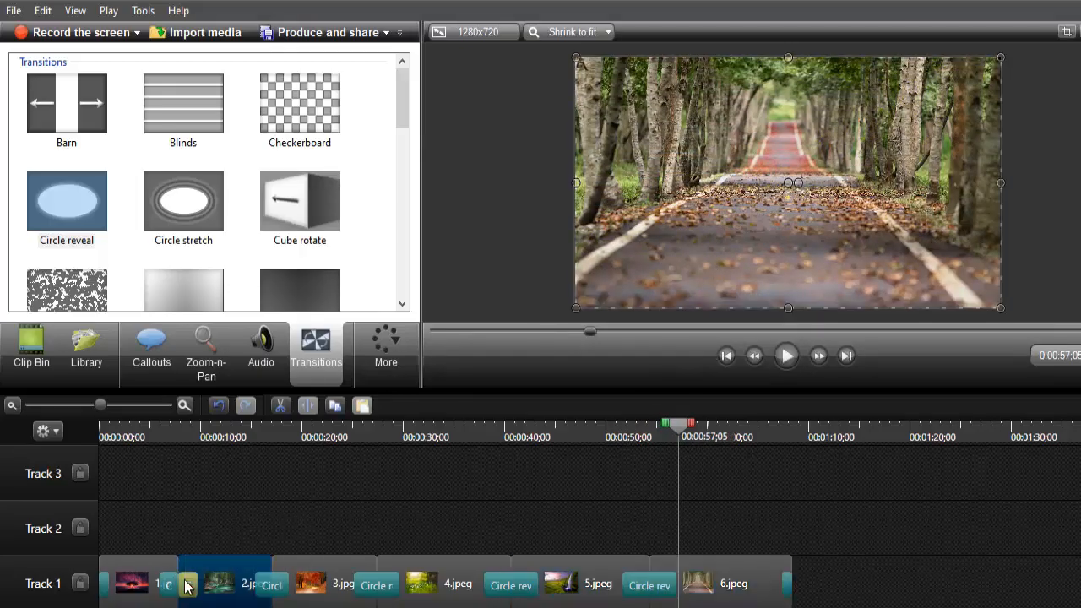
{"action": "left_click", "coordinate": [190, 203]}
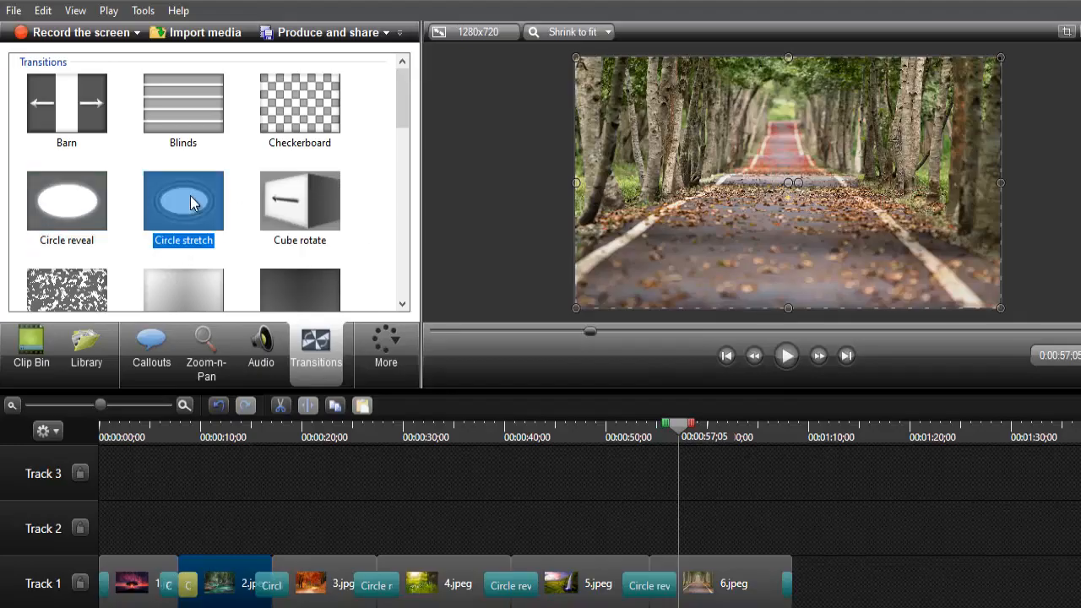
{"action": "right_click", "coordinate": [193, 200]}
{"action": "left_click", "coordinate": [247, 216]}
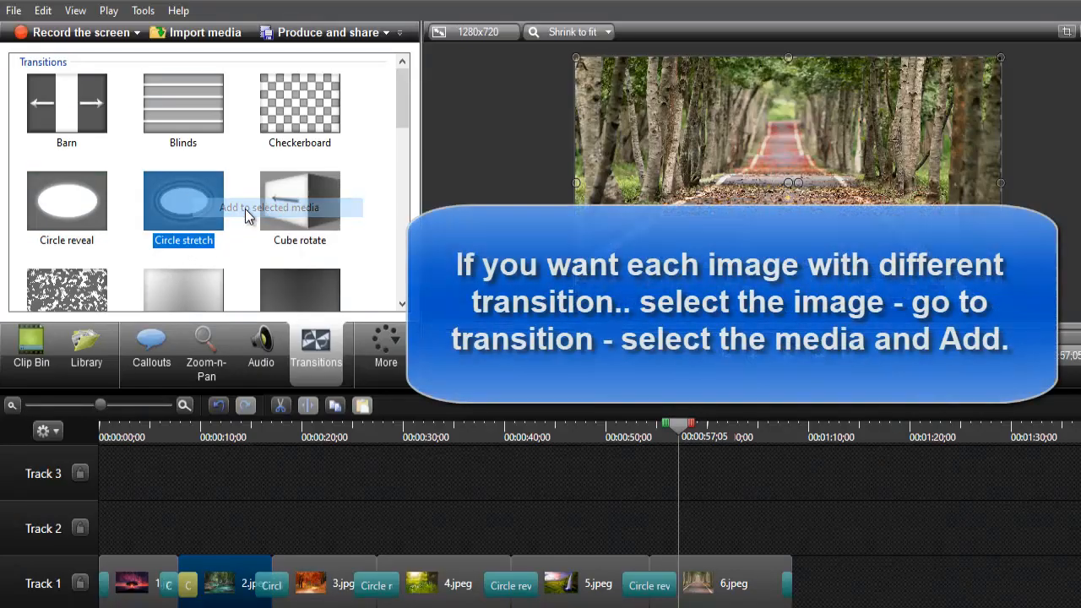
Replace the transitions on both sides of the 3.jpg clip with Checkerboard.
{"action": "left_click", "coordinate": [271, 585]}
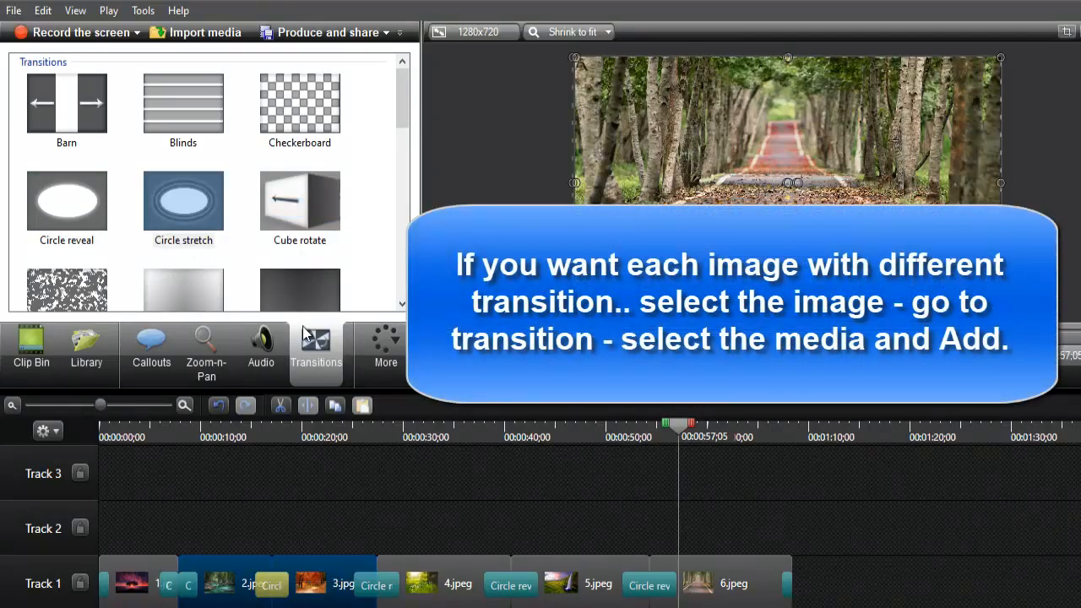
{"action": "left_click", "coordinate": [306, 103]}
{"action": "right_click", "coordinate": [306, 101]}
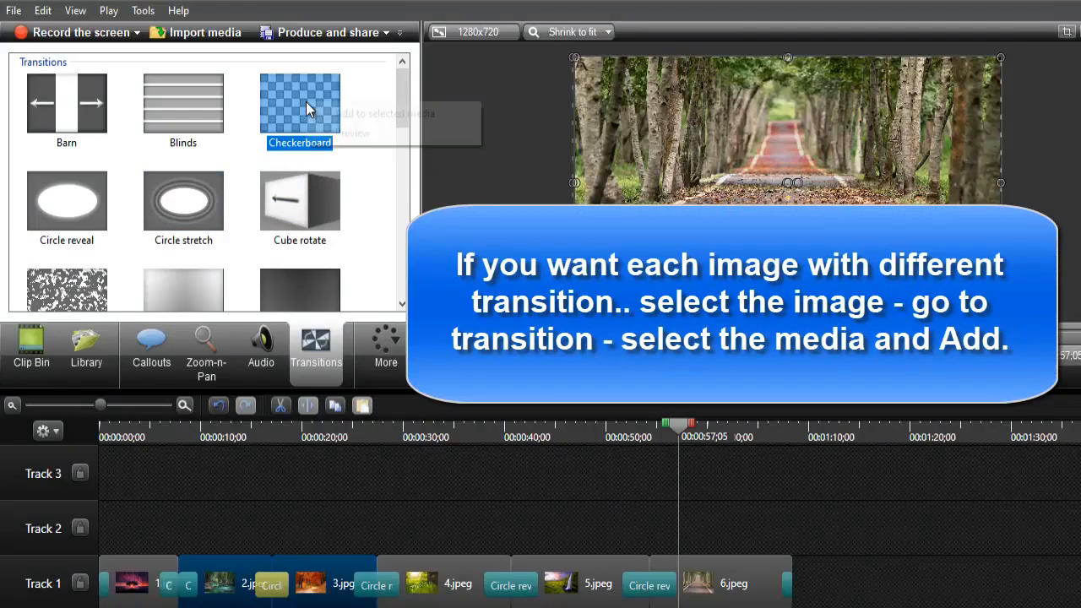
{"action": "left_click", "coordinate": [377, 114]}
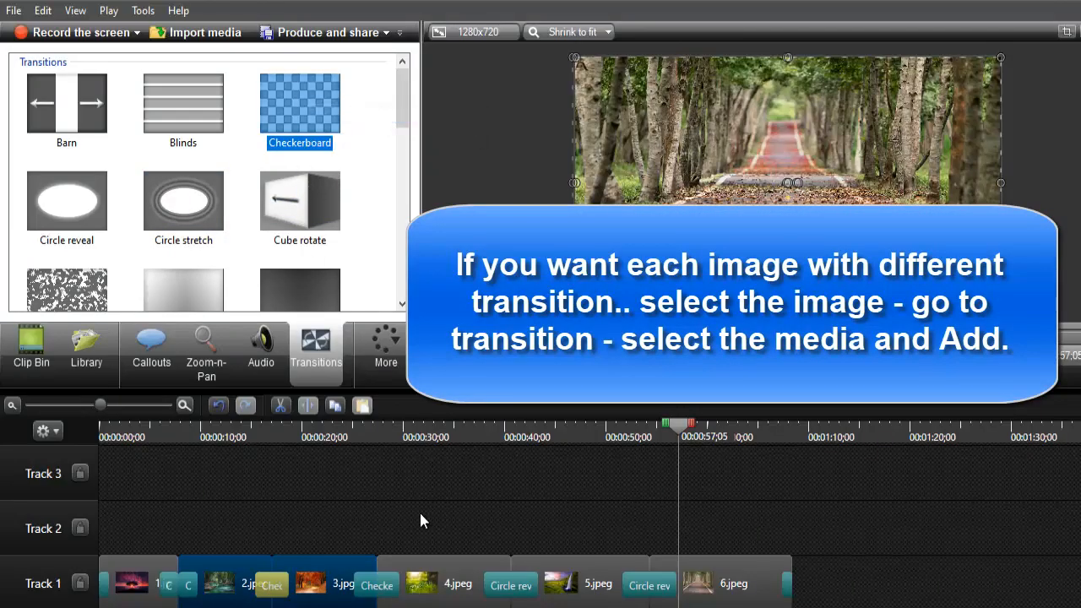
Apply the Barn transition to the first image clip on Track 1.
{"action": "left_click", "coordinate": [381, 591]}
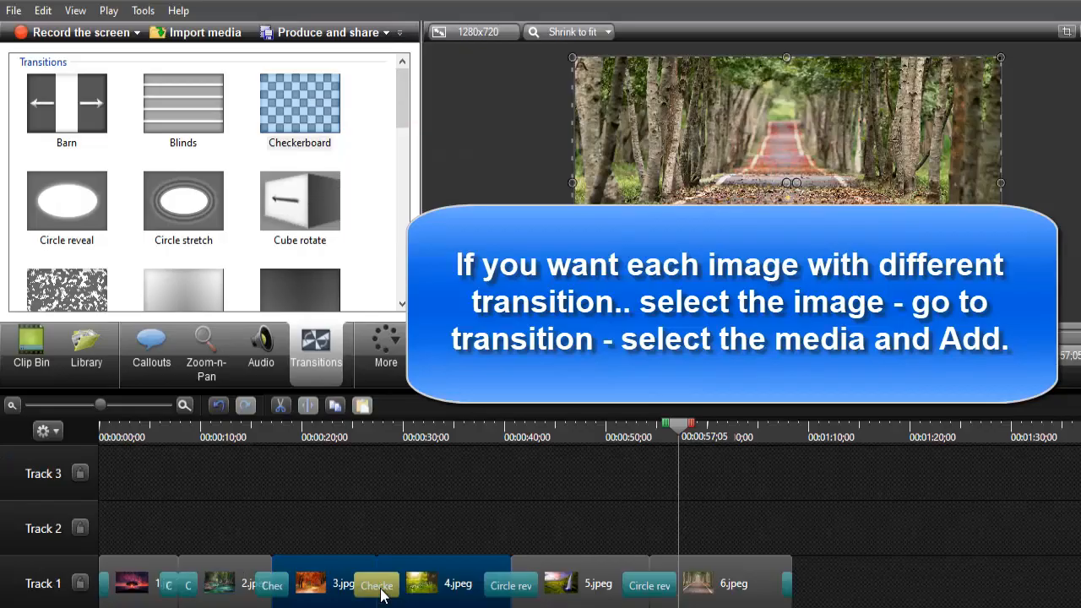
{"action": "left_click", "coordinate": [352, 501]}
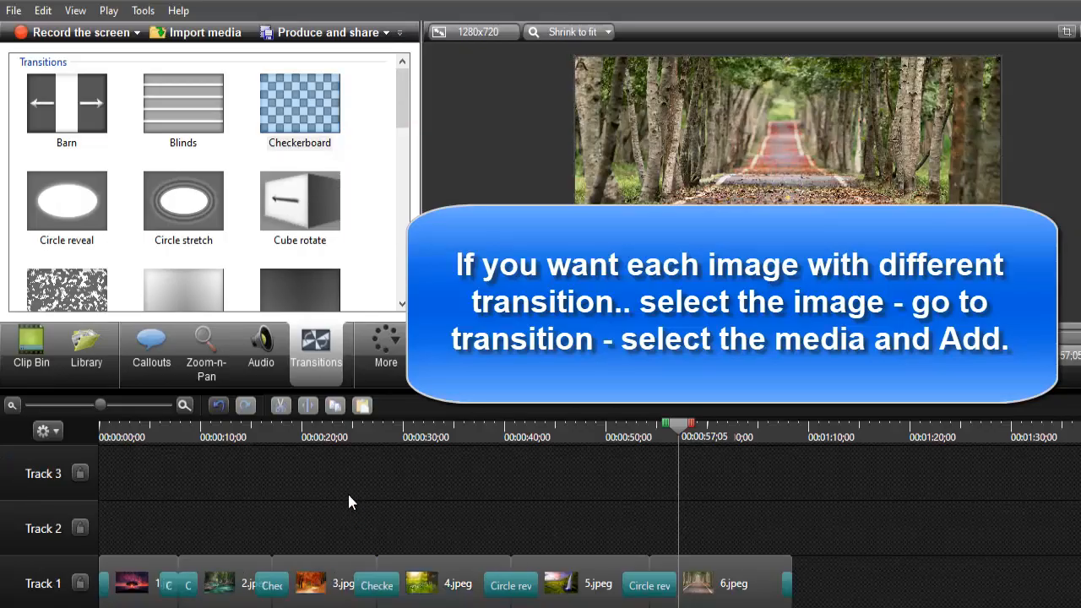
{"action": "left_click", "coordinate": [177, 586]}
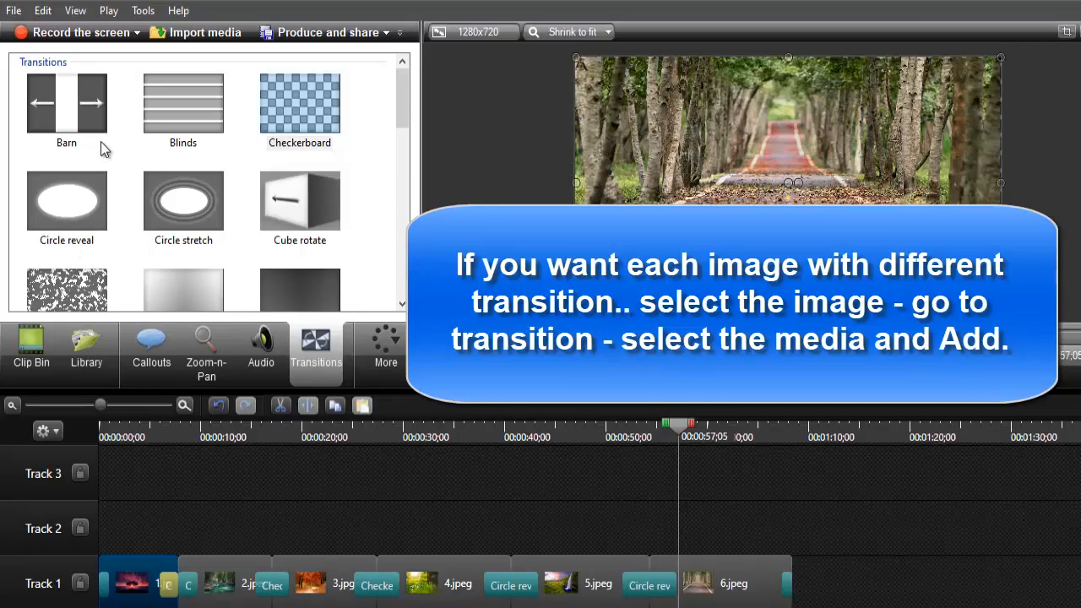
{"action": "left_click", "coordinate": [73, 117]}
{"action": "right_click", "coordinate": [74, 117]}
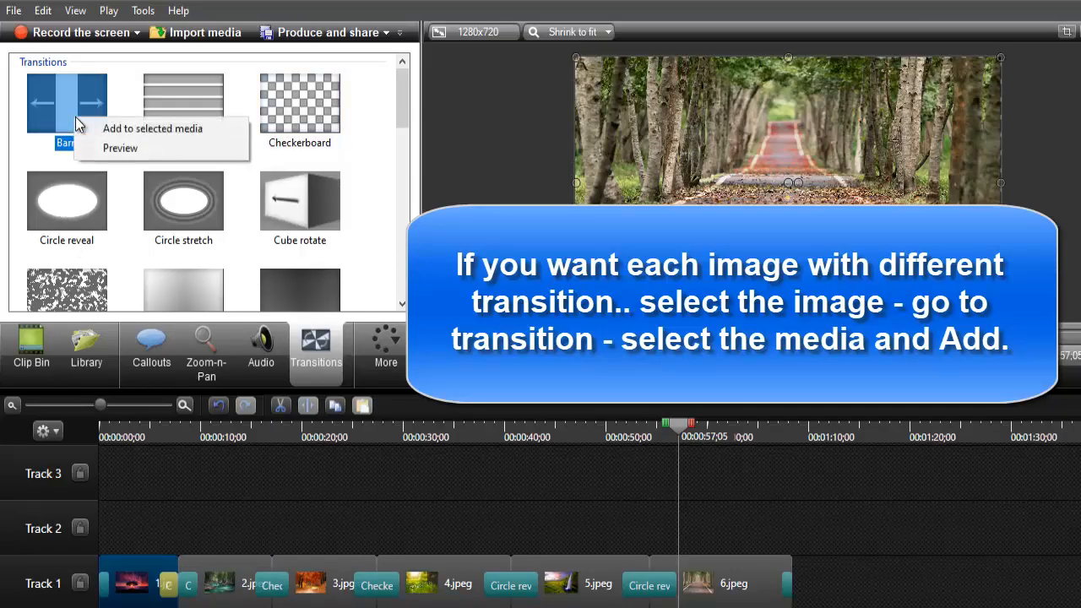
{"action": "left_click", "coordinate": [126, 128]}
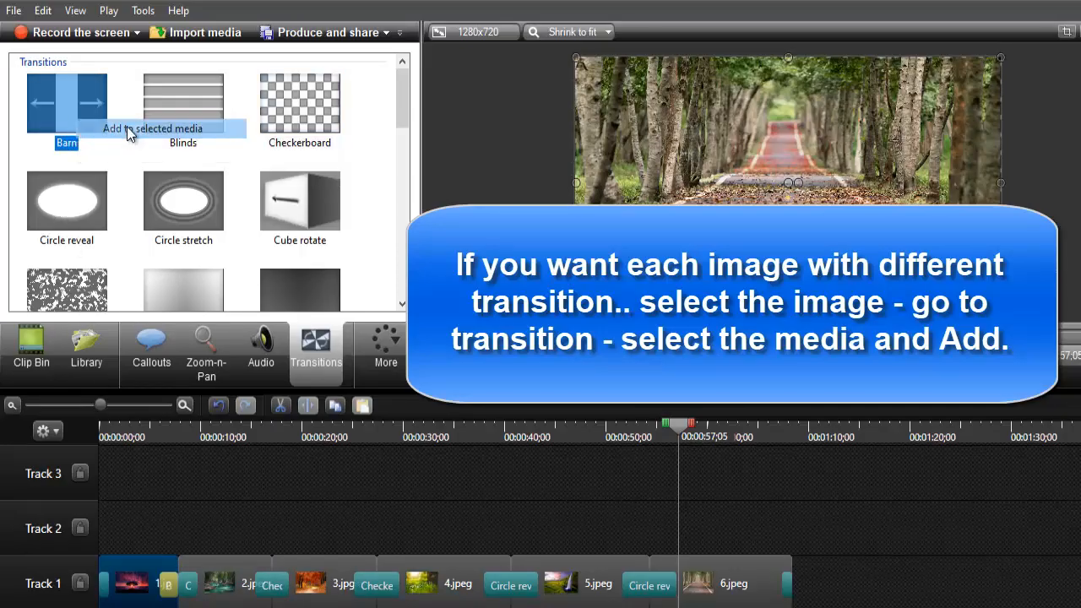
Replace the transitions at both ends of the 2.jpeg clip with Blinds.
{"action": "left_click", "coordinate": [189, 596]}
{"action": "left_click", "coordinate": [191, 118]}
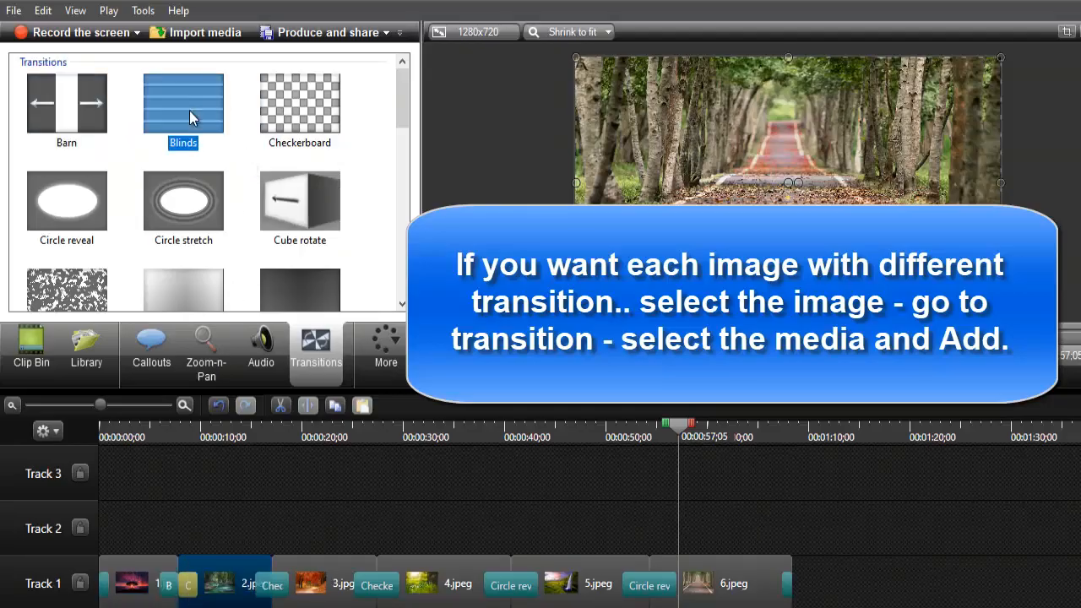
{"action": "right_click", "coordinate": [191, 118]}
{"action": "left_click", "coordinate": [218, 119]}
Apply the Checkerboard transition to the 3.jpg and 4.jpeg clips together.
{"action": "left_click", "coordinate": [377, 586]}
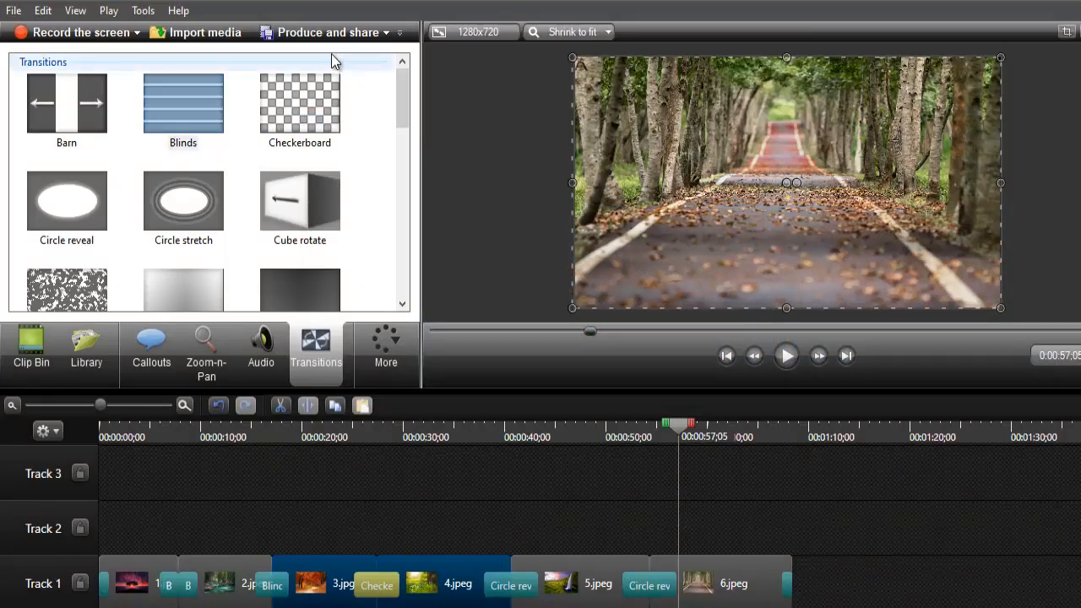
{"action": "left_click", "coordinate": [312, 88]}
{"action": "right_click", "coordinate": [312, 88]}
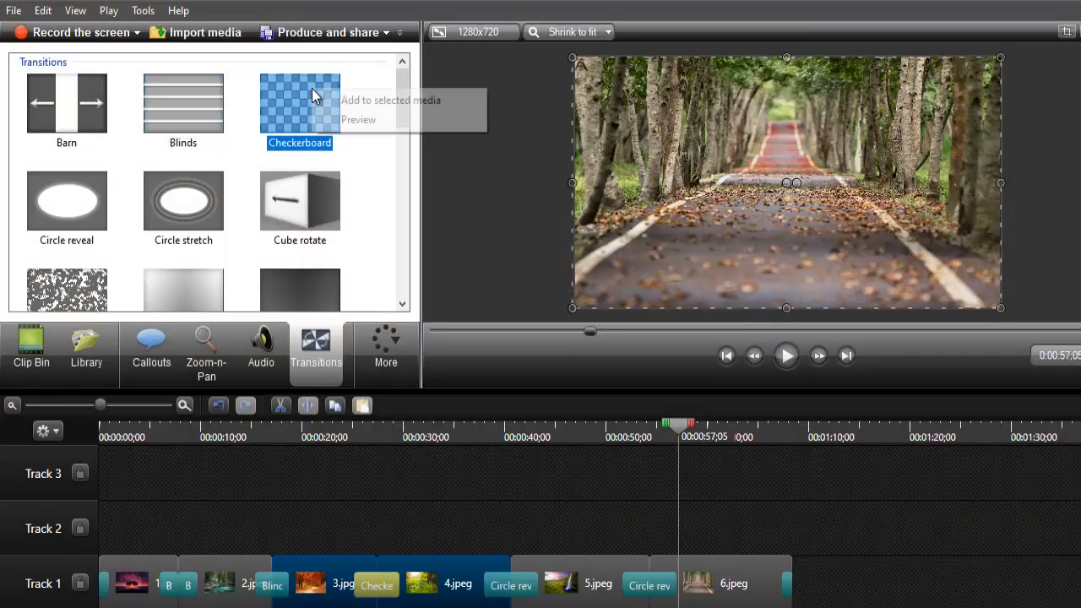
{"action": "left_click", "coordinate": [359, 104]}
Replace the transitions on the 4.jpeg and 5.jpeg clips with Circle stretch.
{"action": "left_click", "coordinate": [512, 598]}
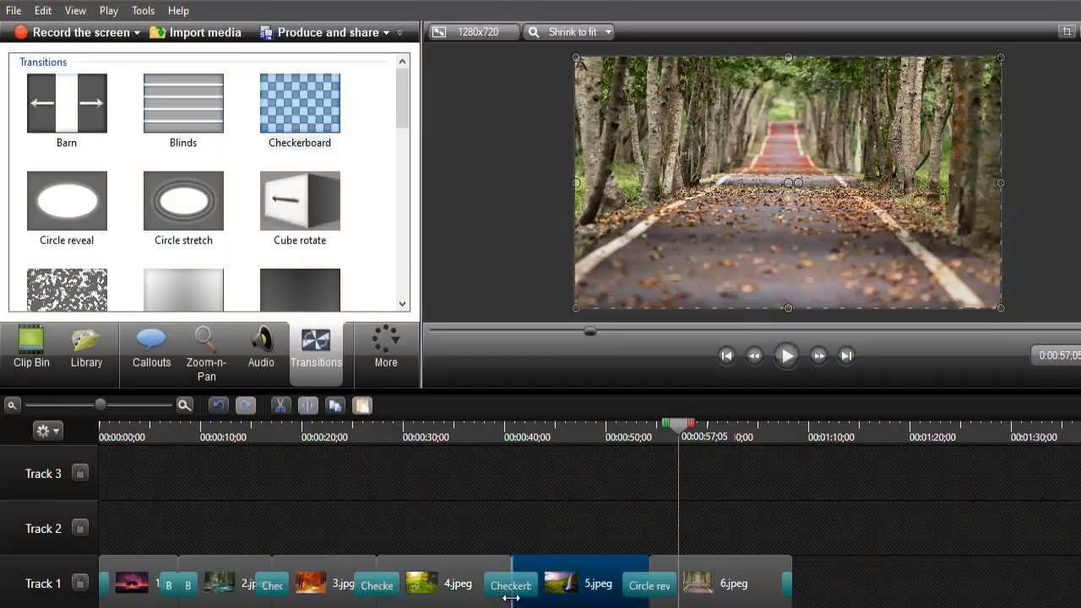
{"action": "left_click", "coordinate": [508, 595]}
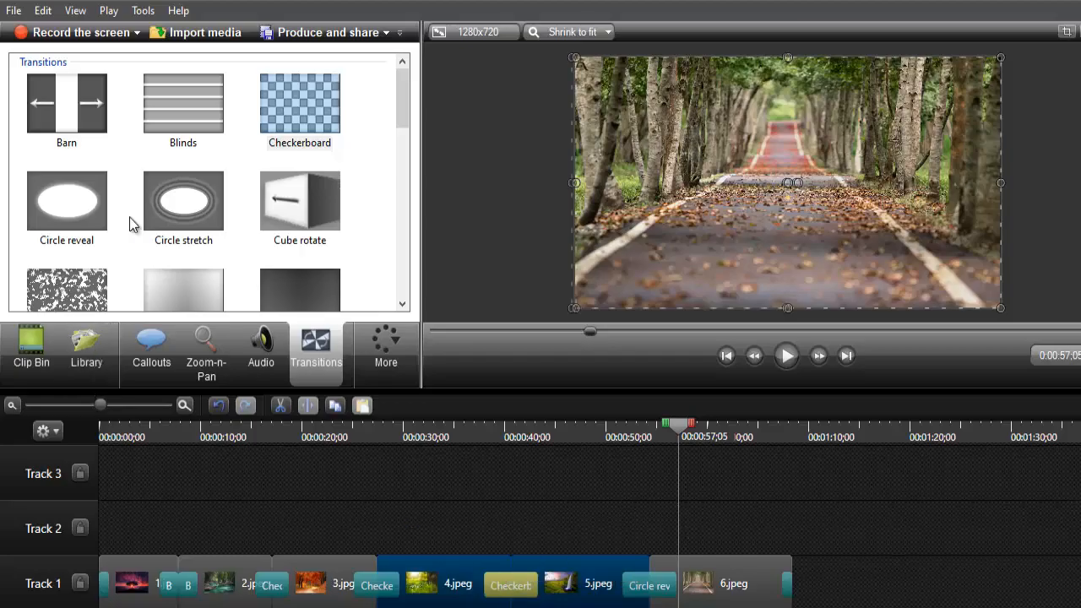
{"action": "right_click", "coordinate": [210, 201]}
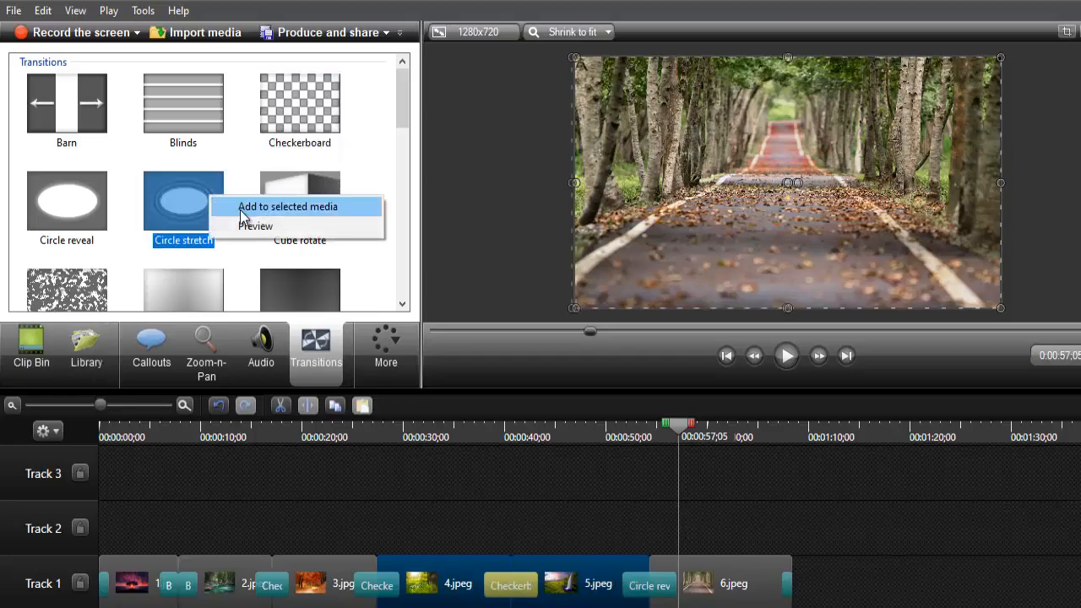
{"action": "left_click", "coordinate": [244, 209]}
Replace the transitions on the 5.jpeg and 6.jpeg clips with Cube rotate.
{"action": "left_click", "coordinate": [647, 583]}
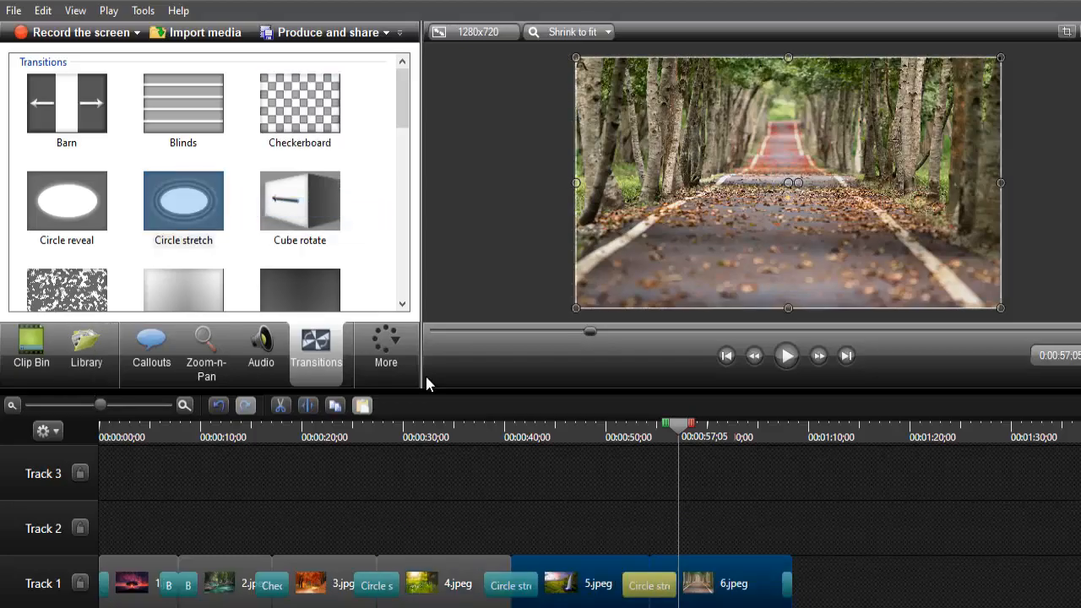
{"action": "left_click", "coordinate": [299, 214]}
{"action": "right_click", "coordinate": [321, 209]}
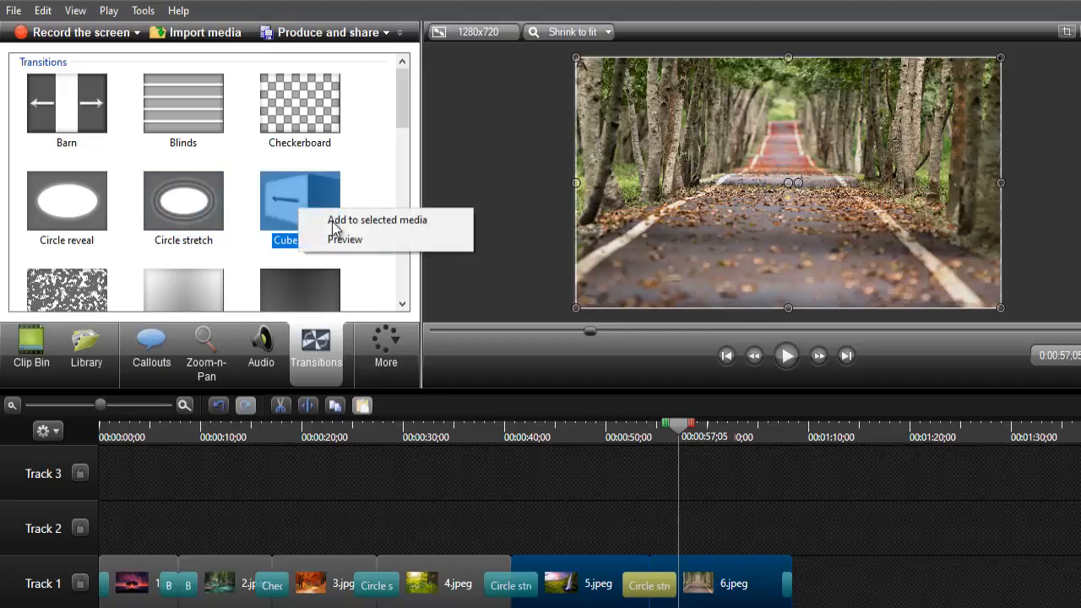
{"action": "left_click", "coordinate": [392, 217]}
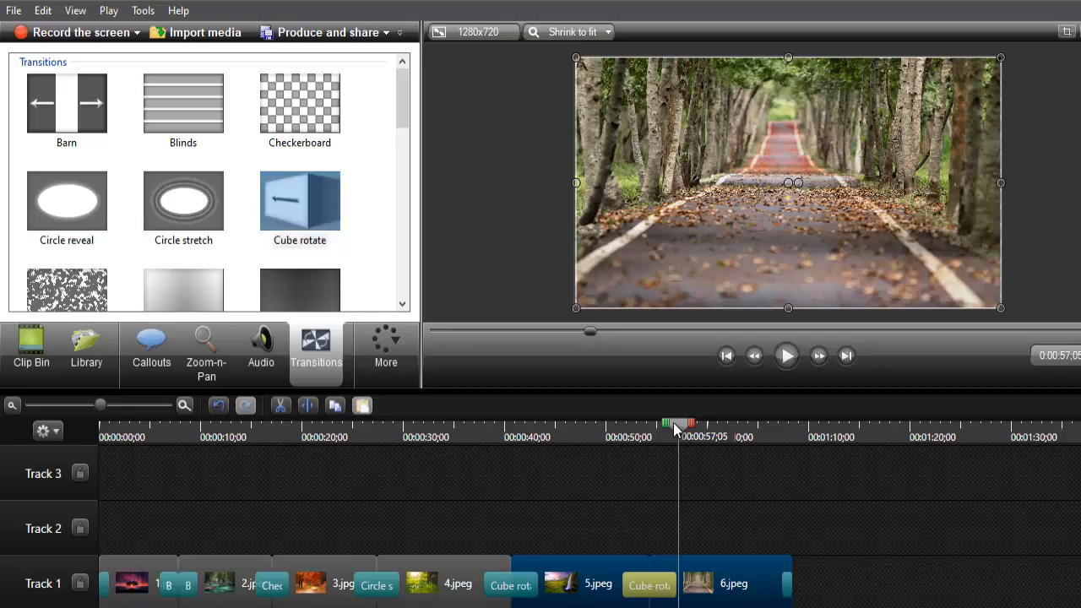
Play the slideshow from the start of the timeline to review the transitions, and pause near the end of the 6.jpeg clip.
{"action": "left_click_drag", "start_coordinate": [678, 431], "coordinate": [80, 438]}
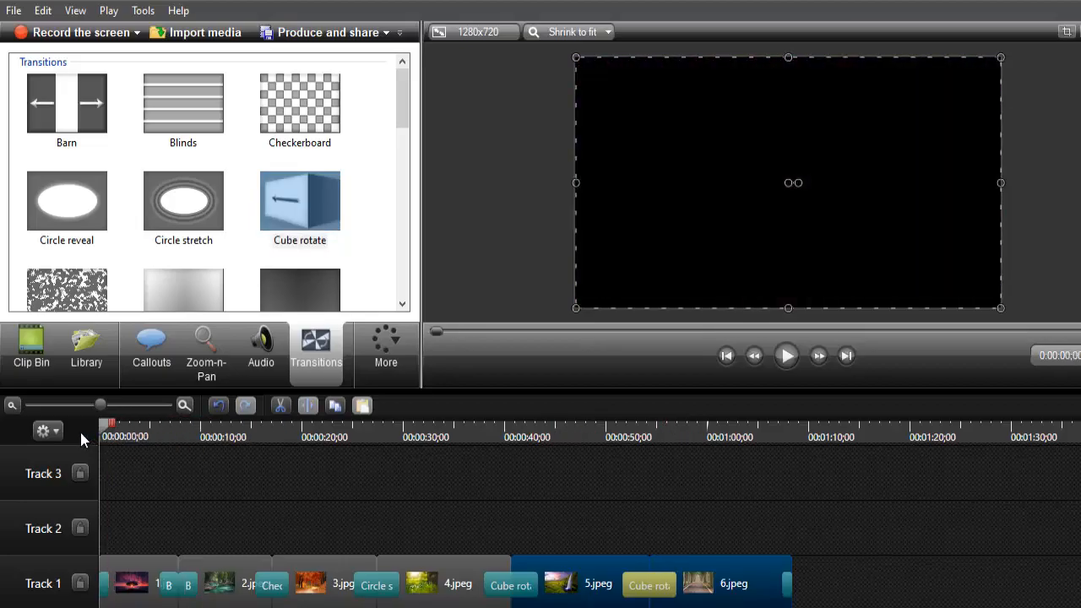
{"action": "left_click", "coordinate": [791, 356]}
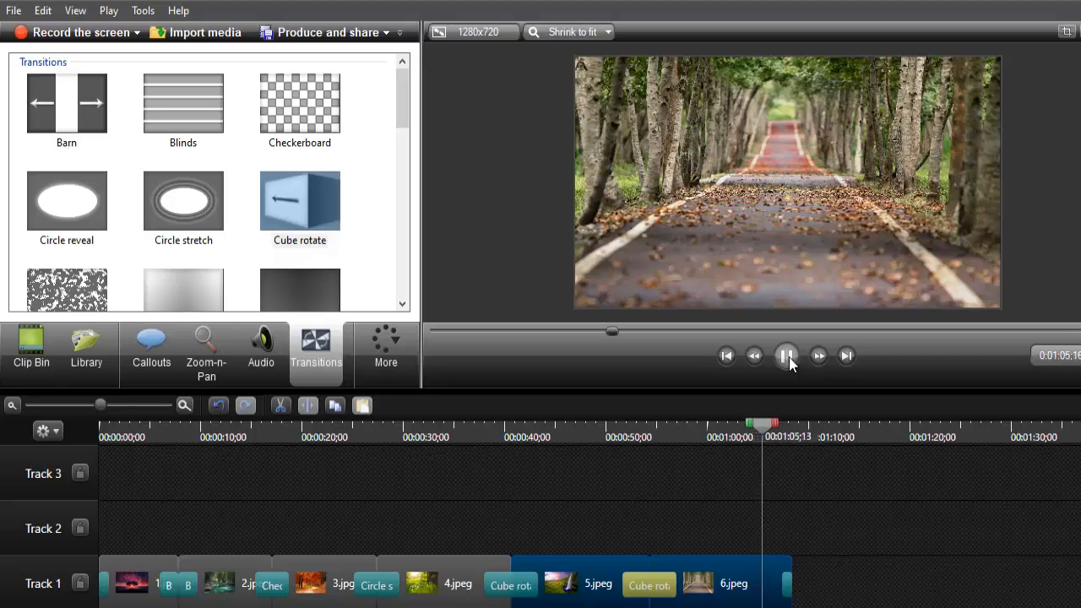
{"action": "left_click", "coordinate": [790, 363]}
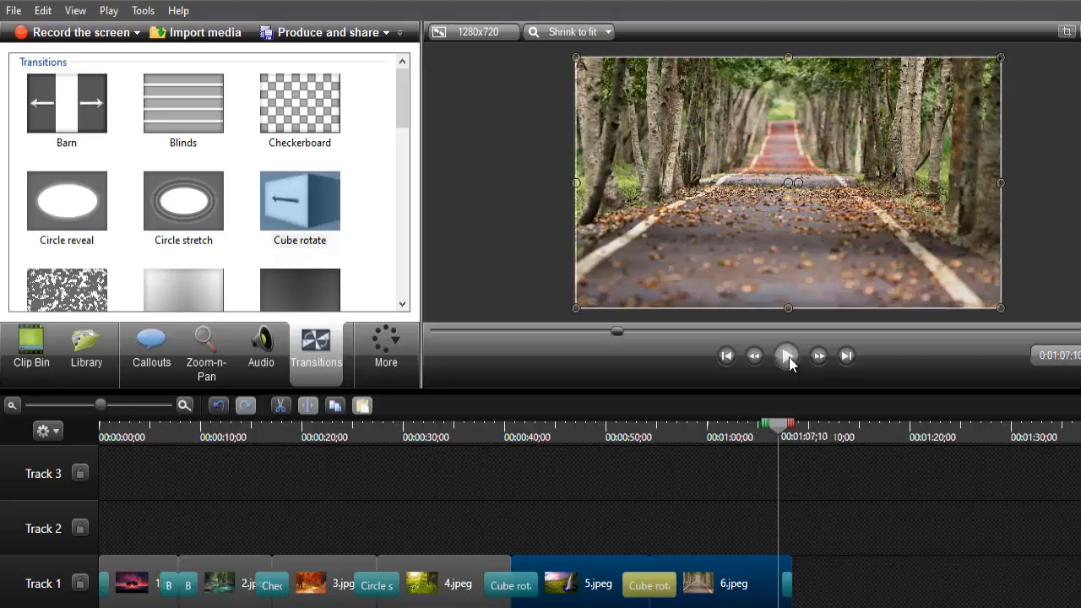